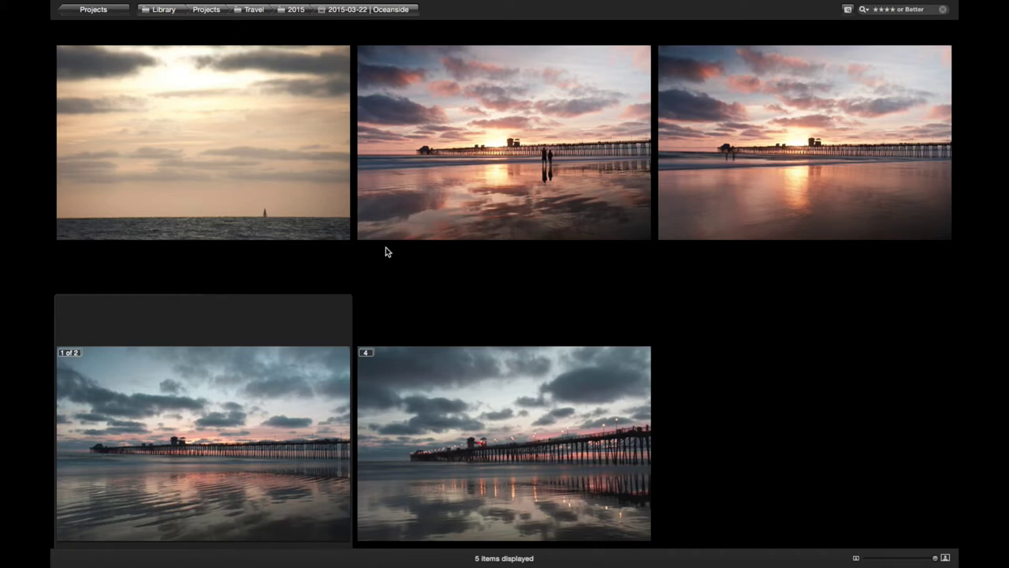
- Select the Oceanside pier sunset photo with the couple to show its adjustment stack
{"action": "left_click", "coordinate": [470, 198]}
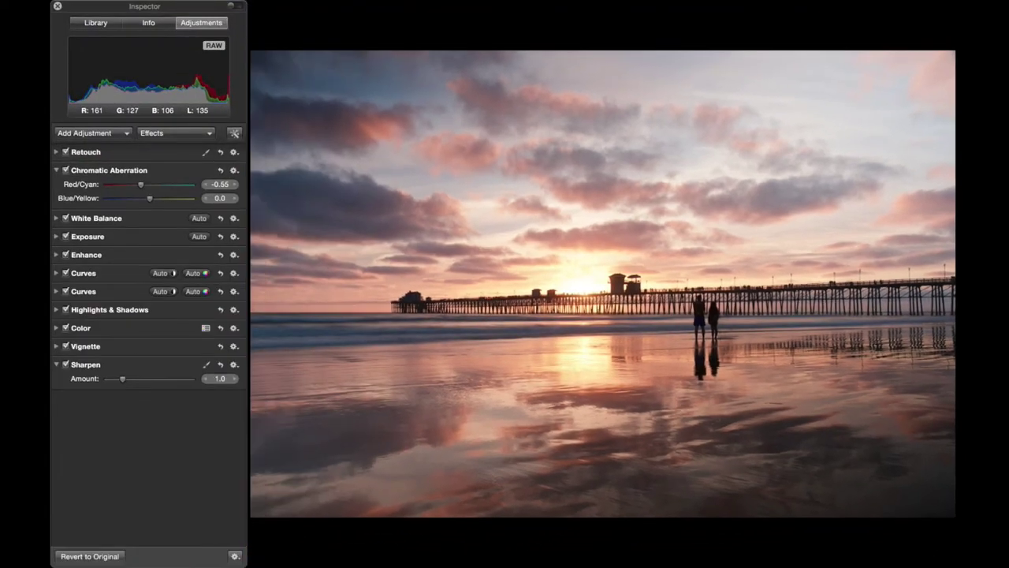
{"action": "left_click", "coordinate": [66, 153]}
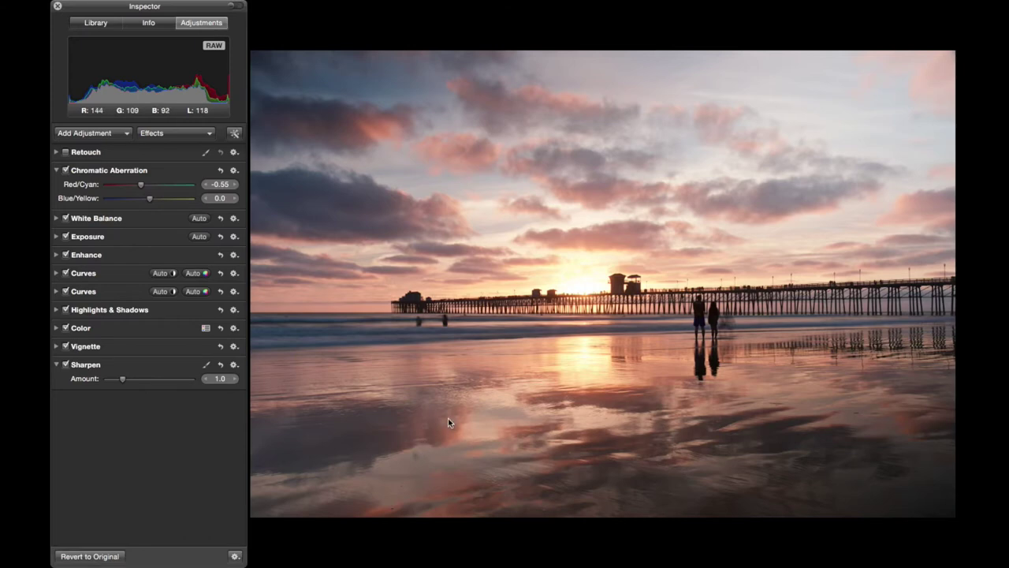
{"action": "left_click", "coordinate": [65, 151]}
{"action": "key", "text": "z"}
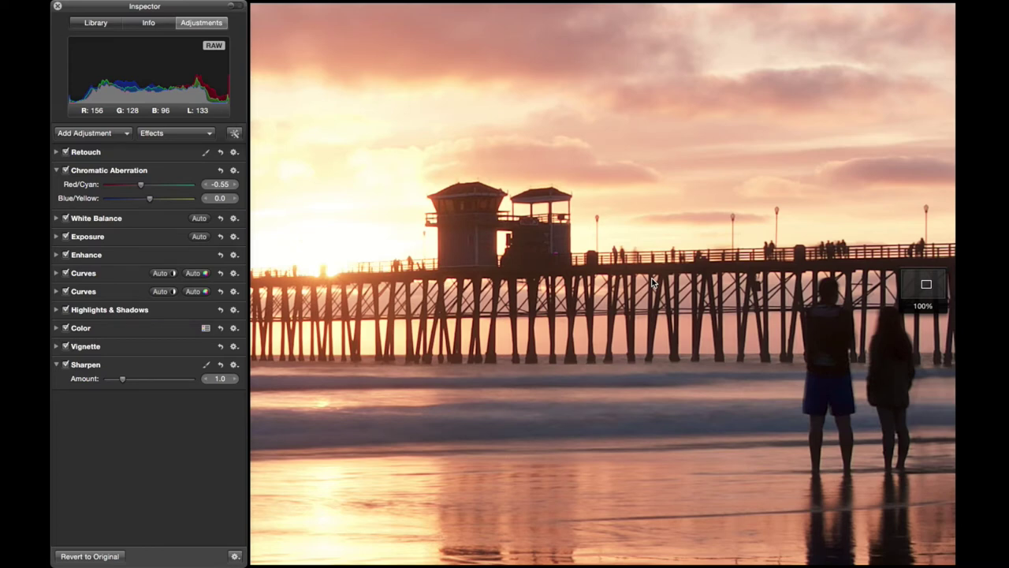
{"action": "key", "text": "z"}
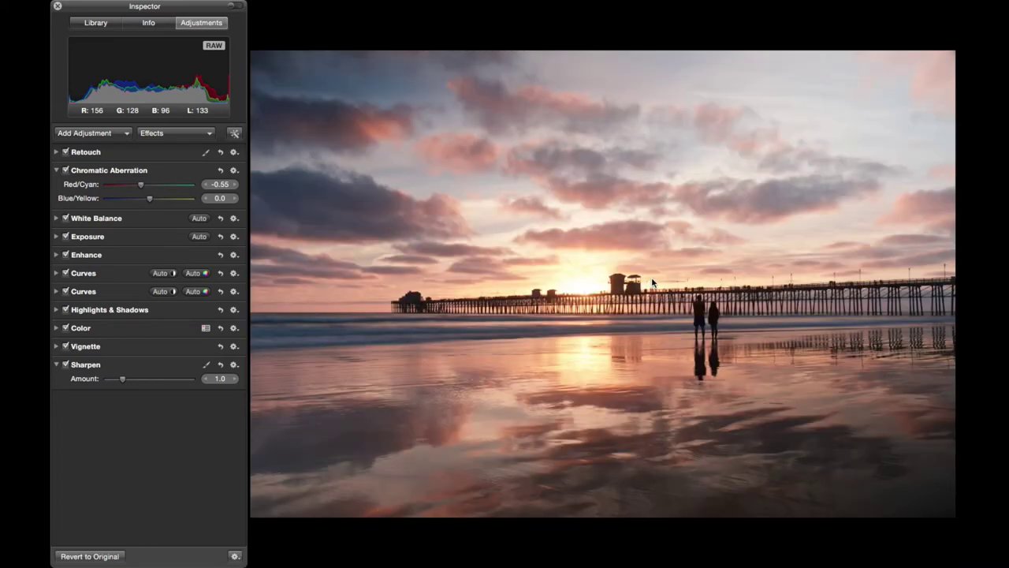
{"action": "left_click", "coordinate": [82, 221]}
{"action": "left_click", "coordinate": [82, 224]}
{"action": "left_click", "coordinate": [82, 224]}
{"action": "left_click", "coordinate": [57, 237]}
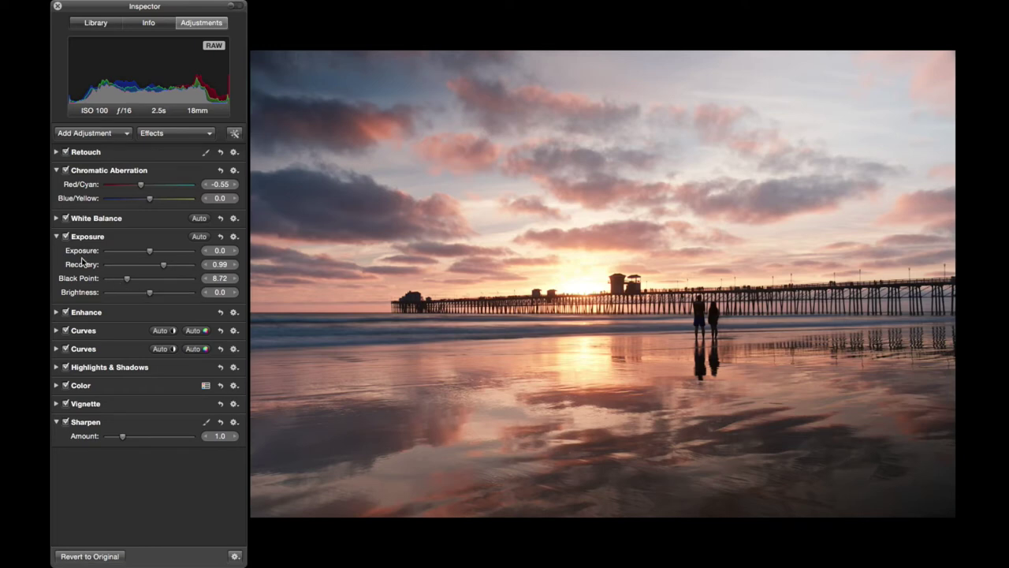
{"action": "left_click", "coordinate": [57, 236]}
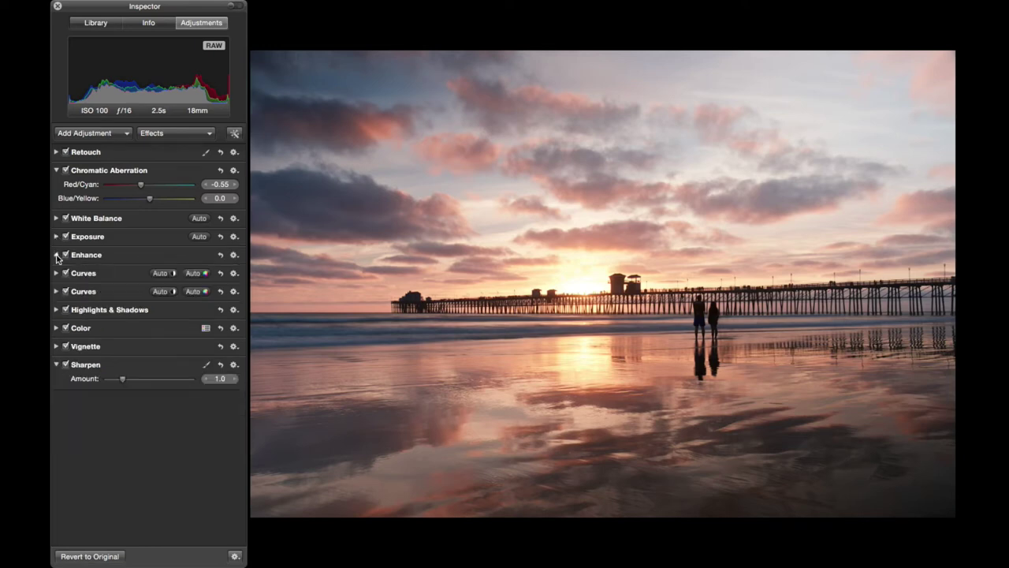
{"action": "left_click", "coordinate": [56, 255]}
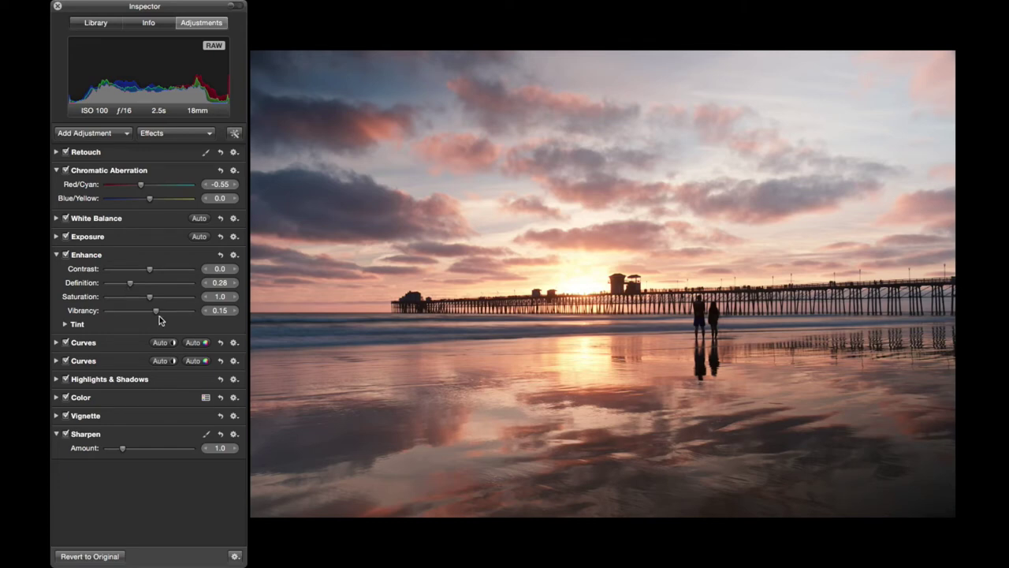
{"action": "left_click", "coordinate": [58, 256]}
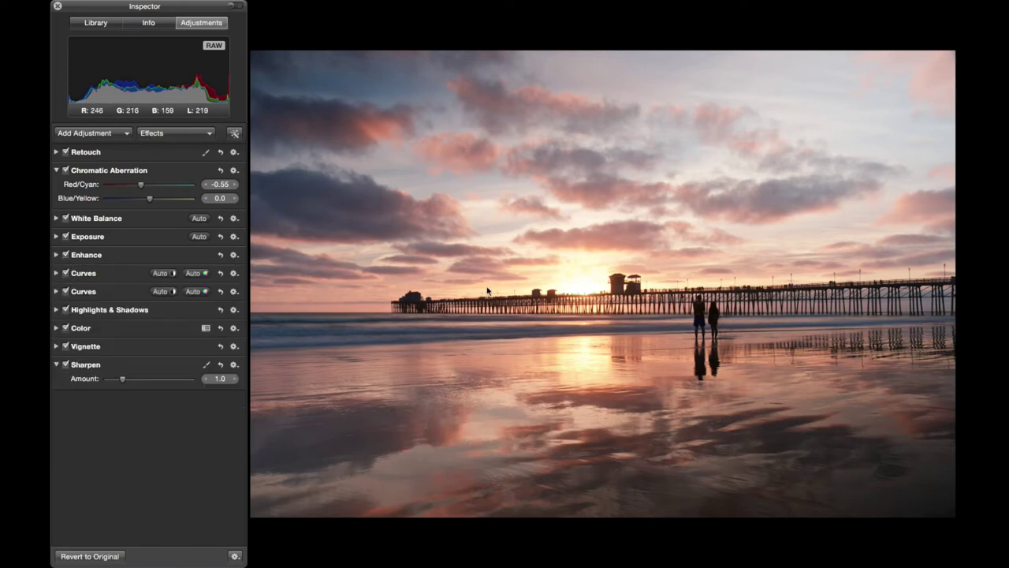
{"action": "left_click", "coordinate": [57, 273]}
{"action": "left_click", "coordinate": [115, 290]}
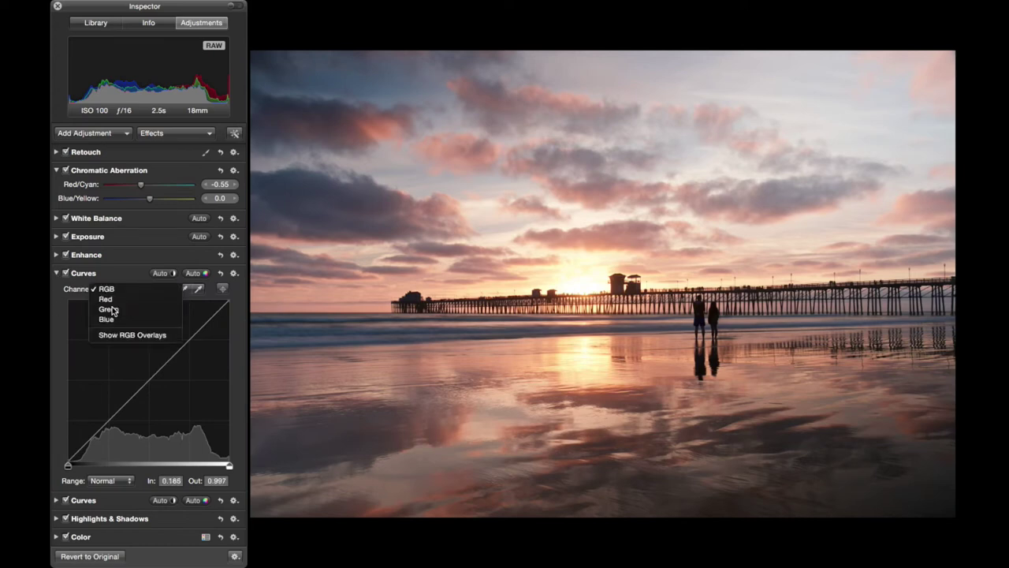
{"action": "left_click", "coordinate": [115, 310]}
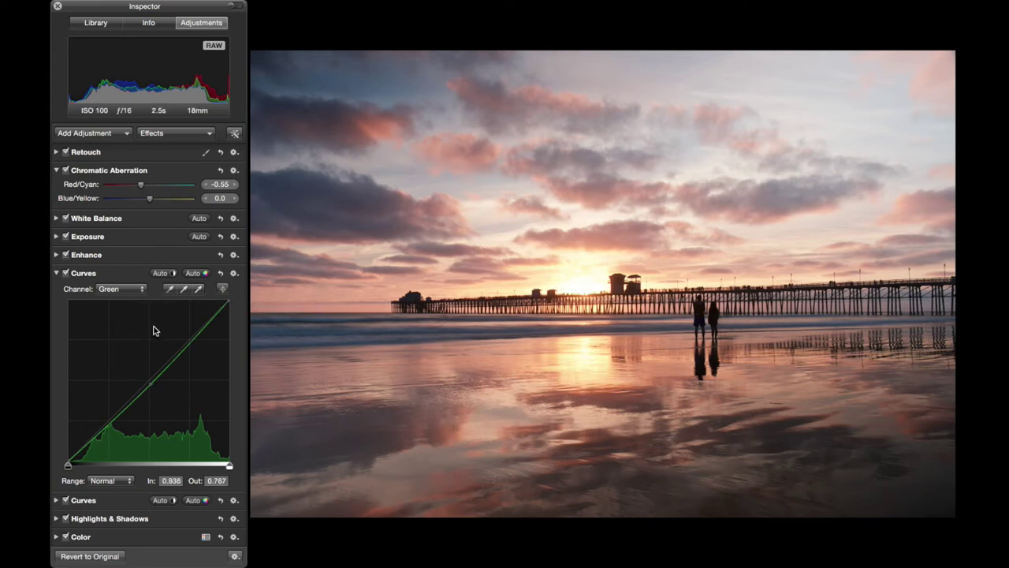
{"action": "left_click", "coordinate": [66, 273]}
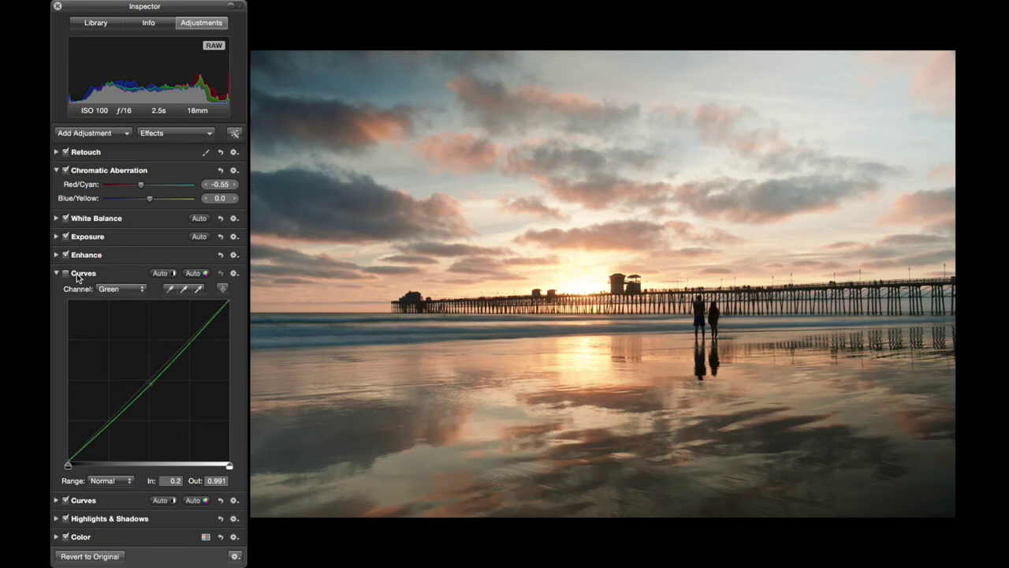
{"action": "left_click", "coordinate": [66, 273]}
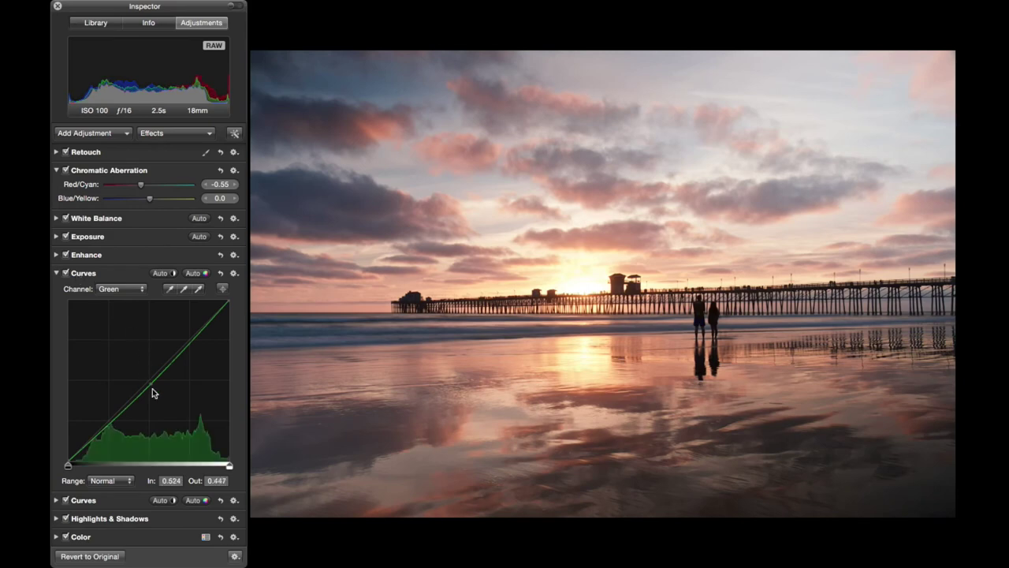
{"action": "left_click", "coordinate": [56, 274]}
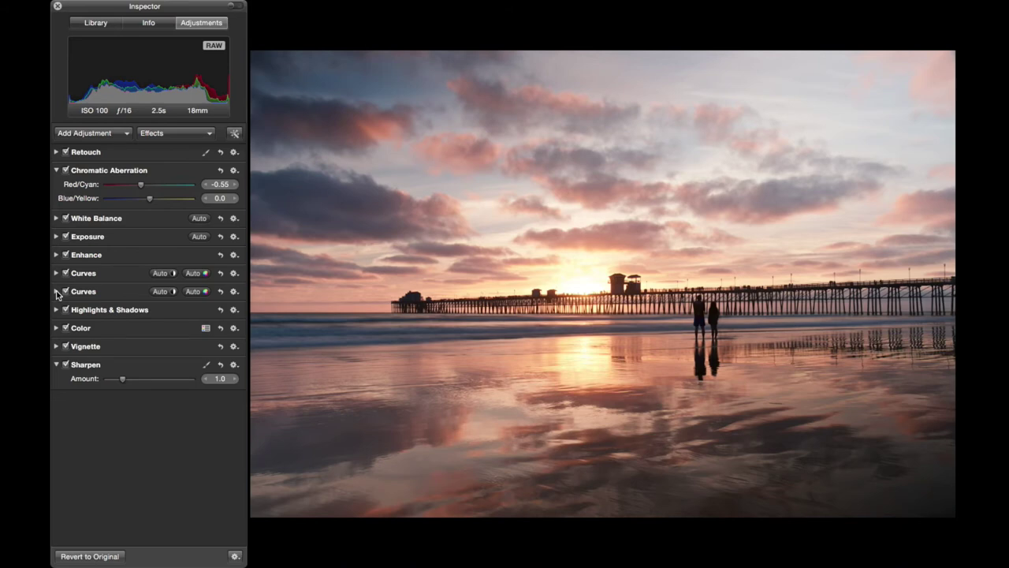
{"action": "left_click", "coordinate": [57, 292]}
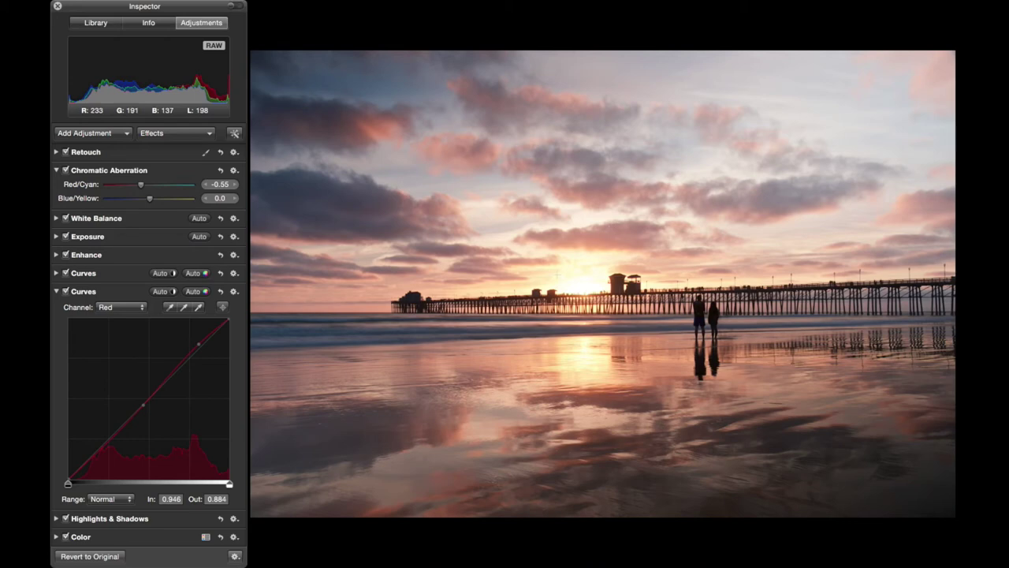
{"action": "left_click", "coordinate": [65, 291]}
{"action": "left_click", "coordinate": [56, 291]}
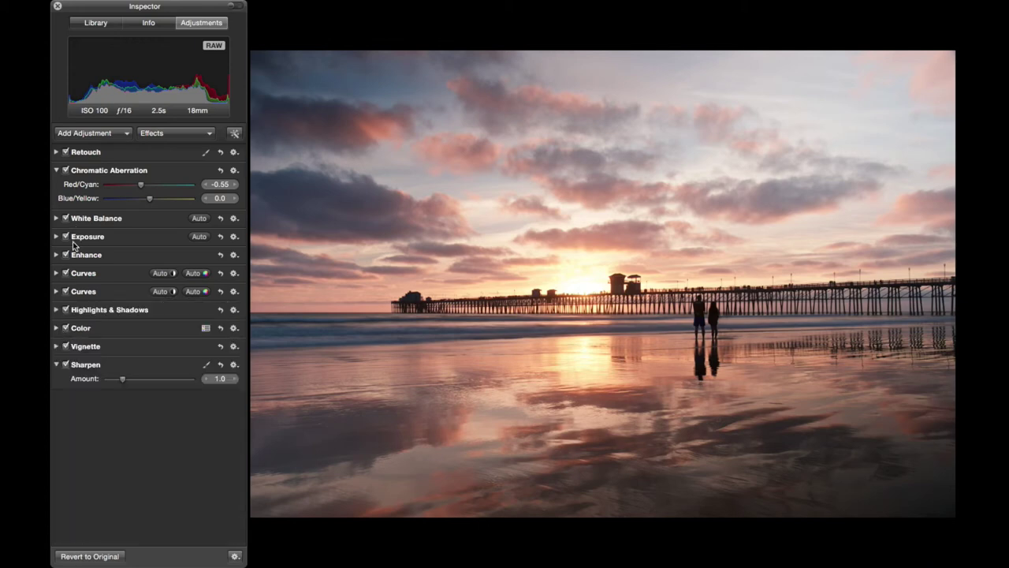
{"action": "left_click", "coordinate": [57, 309]}
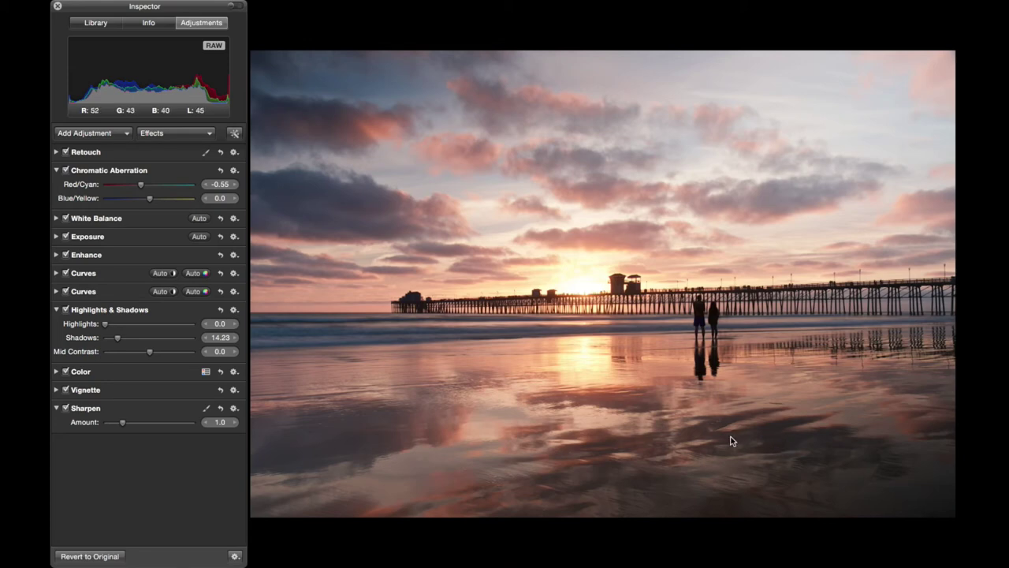
{"action": "left_click", "coordinate": [57, 310]}
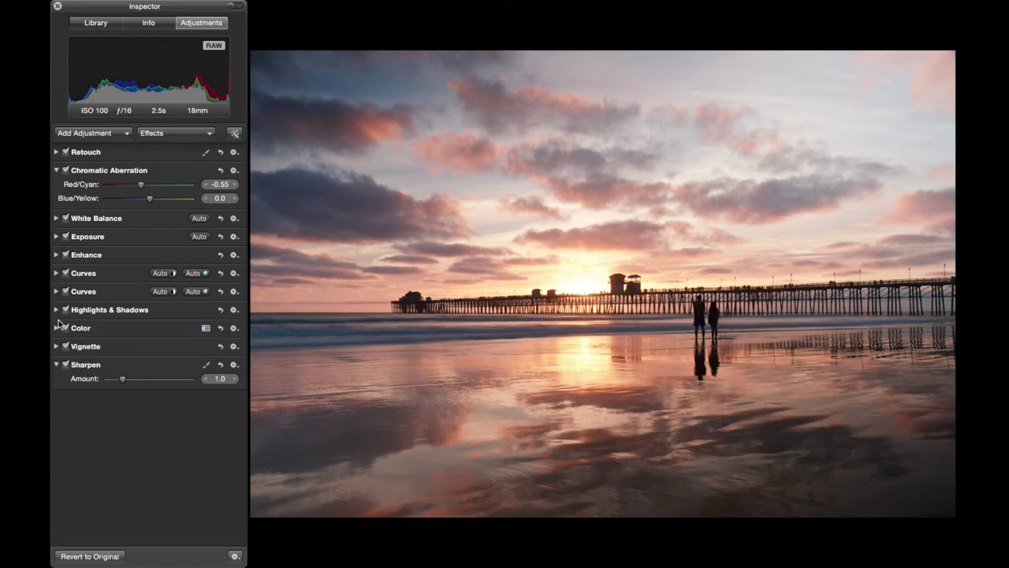
{"action": "left_click", "coordinate": [57, 328]}
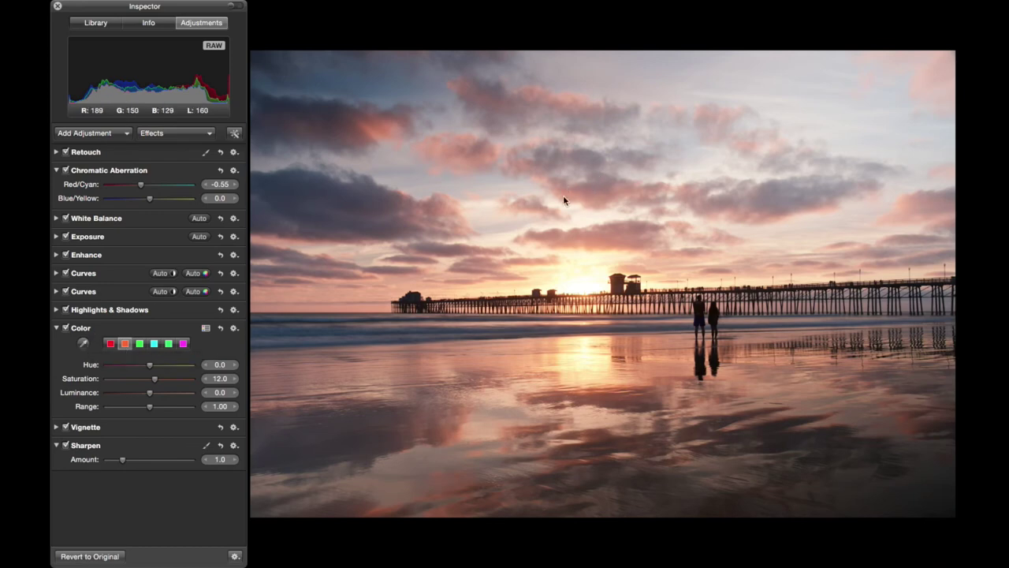
{"action": "left_click", "coordinate": [80, 328]}
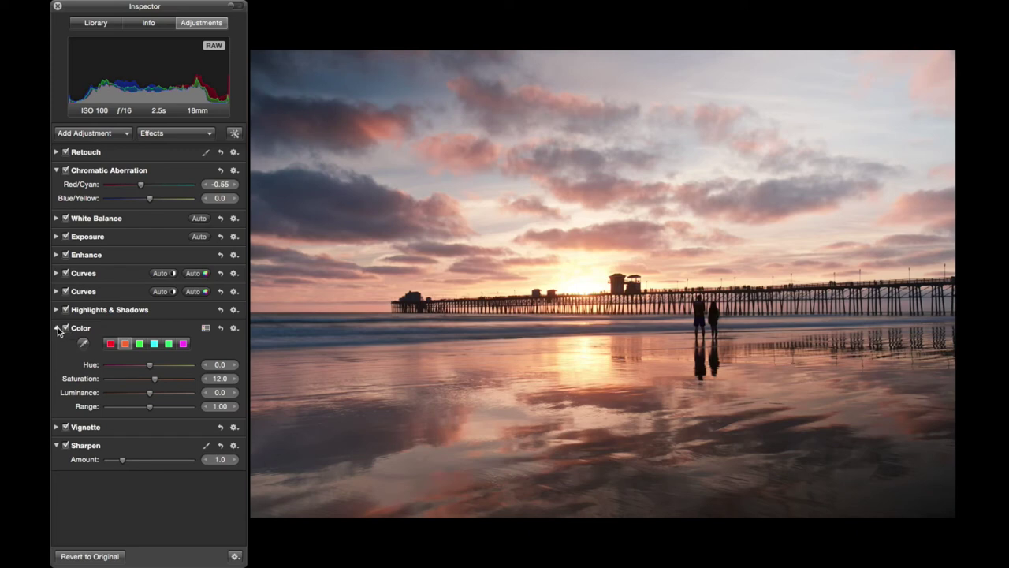
{"action": "left_click", "coordinate": [56, 328]}
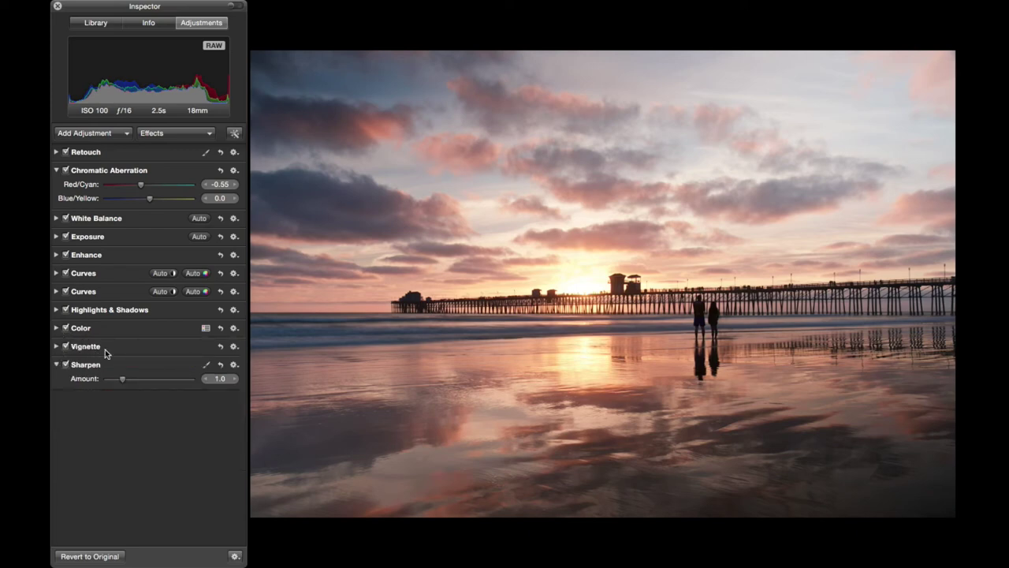
- Preview the photo without the Vignette, restore it, then brush Sharpen along the pier
{"action": "left_click", "coordinate": [65, 348]}
{"action": "left_click", "coordinate": [65, 347]}
{"action": "left_click", "coordinate": [208, 366]}
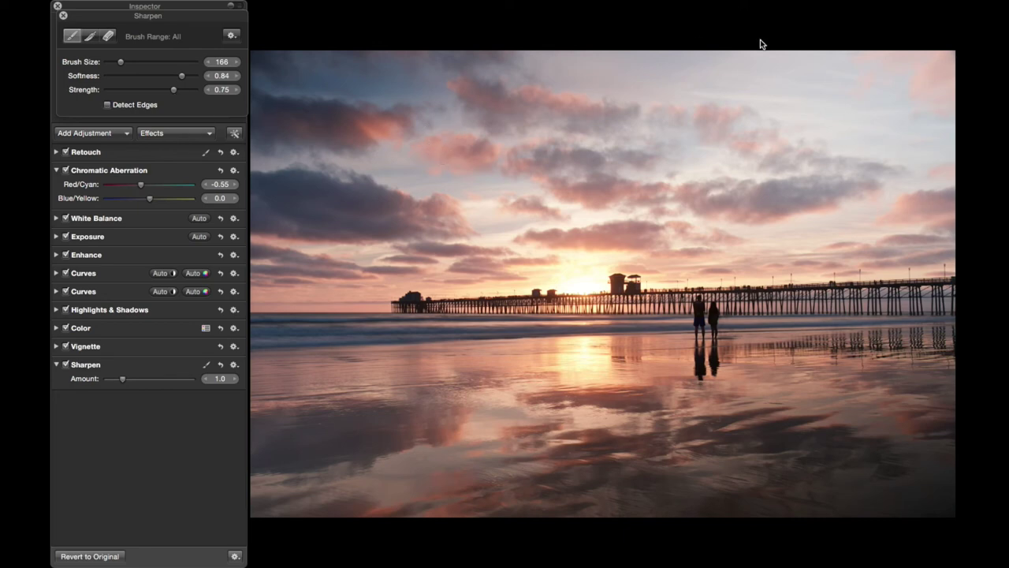
{"action": "left_click_drag", "start_coordinate": [496, 299], "coordinate": [912, 298]}
{"action": "left_click", "coordinate": [64, 16]}
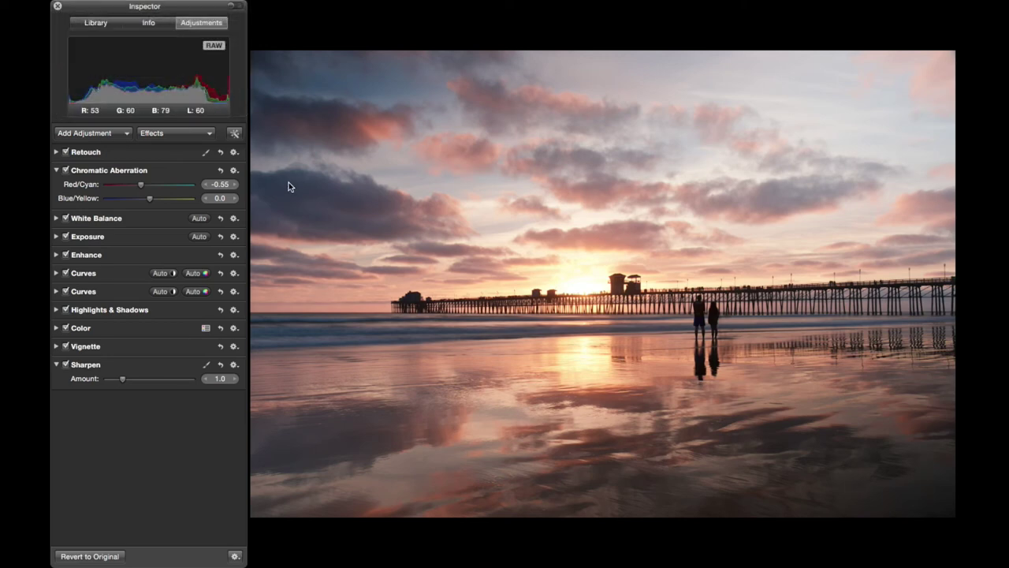
- View the pier photo full screen and switch to its unedited original
{"action": "key", "text": "h"}
{"action": "key", "text": "m"}
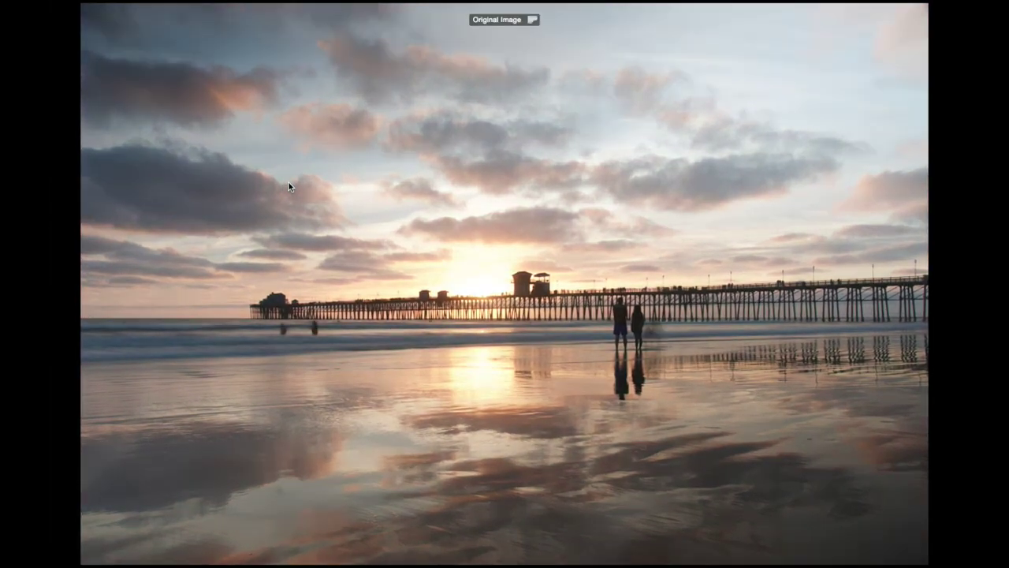